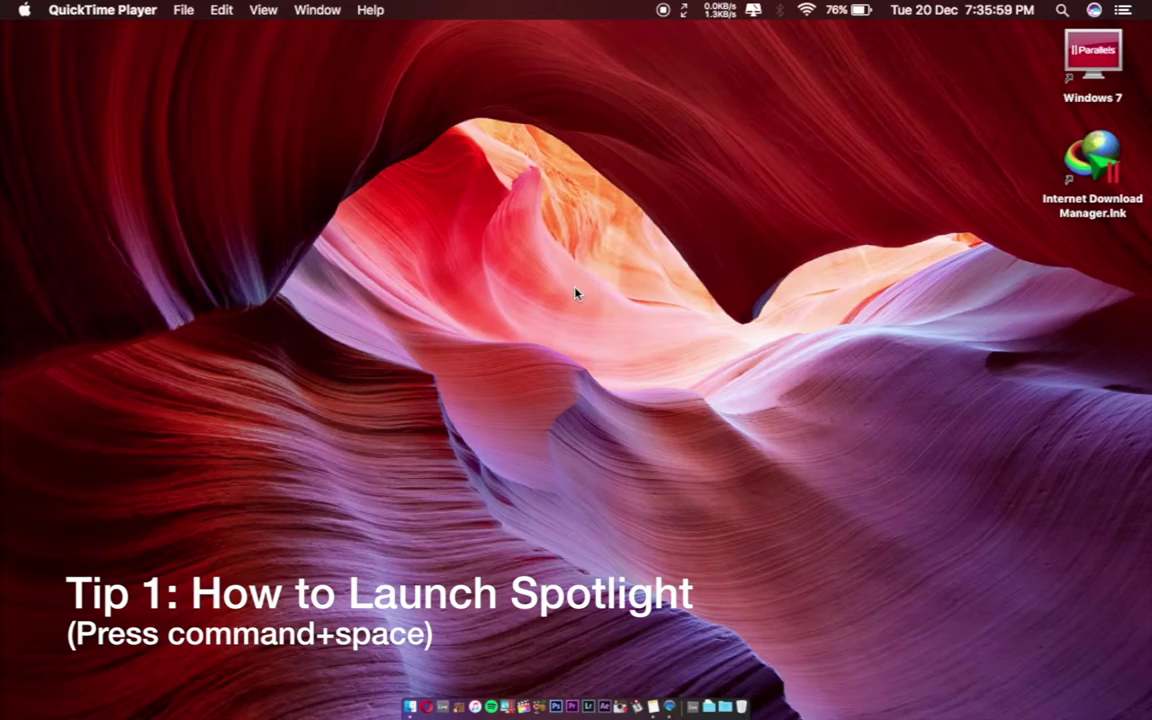
Summon Spotlight with Command+Space and the menu-bar magnifier, dismissing it between tries, then reopen it.
{"action": "key", "text": "super+space"}
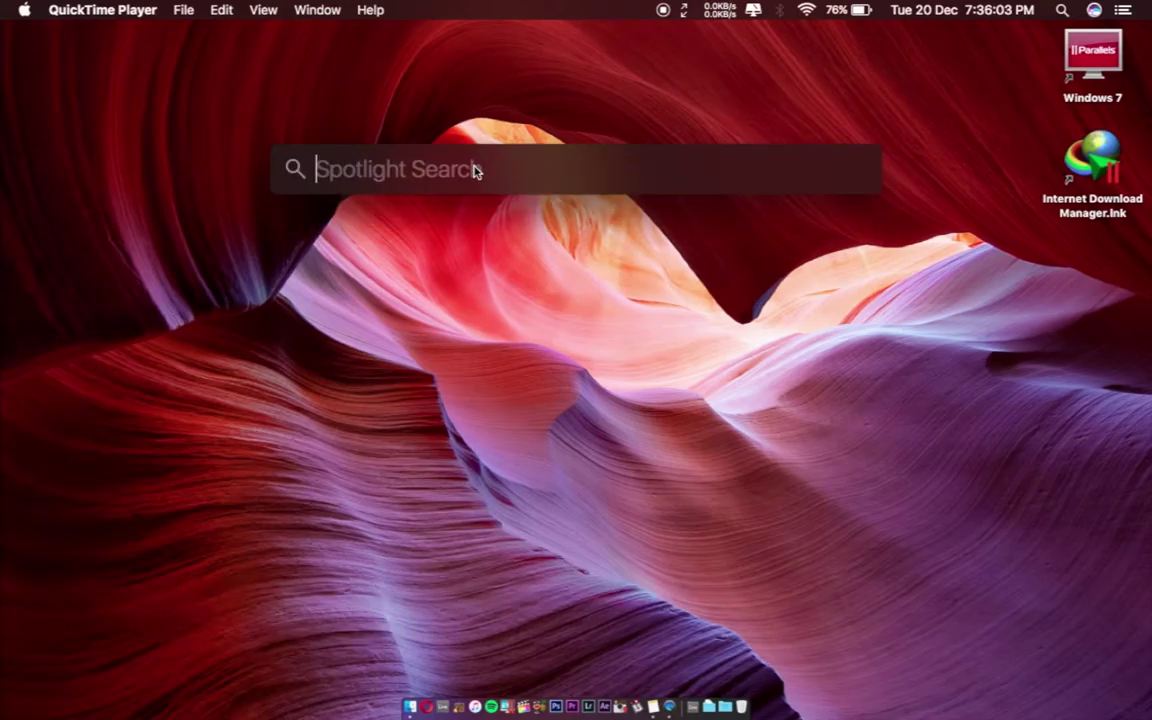
{"action": "left_click", "coordinate": [507, 283]}
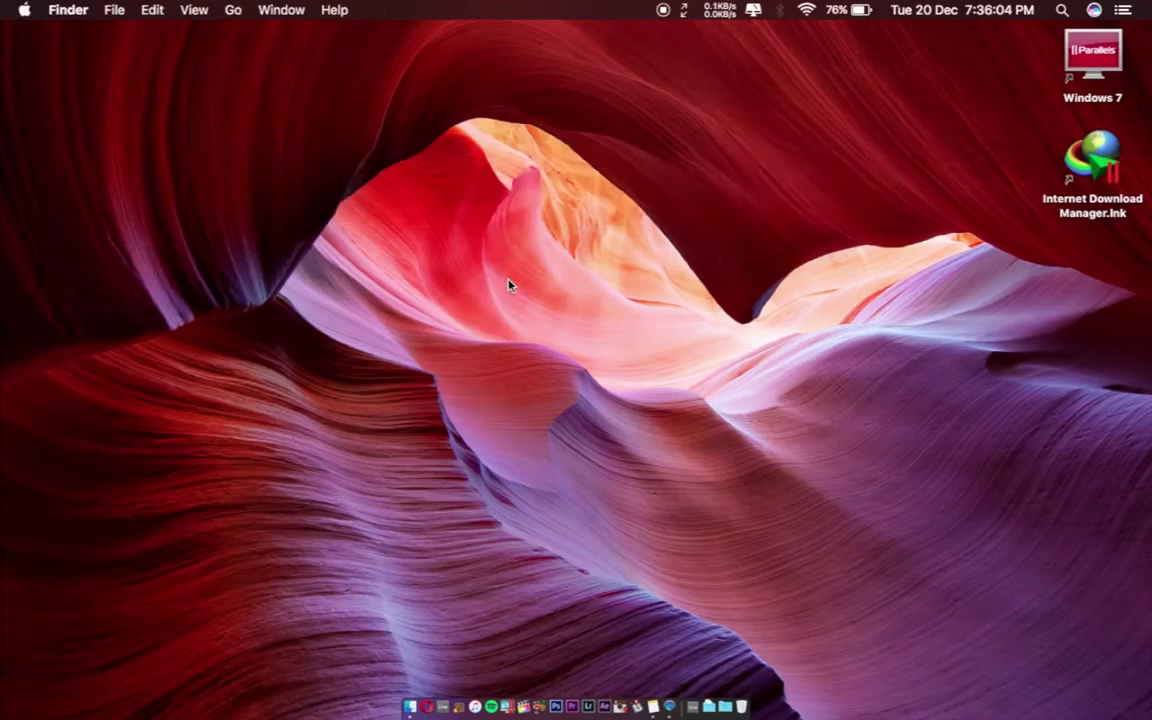
{"action": "left_click", "coordinate": [1062, 11]}
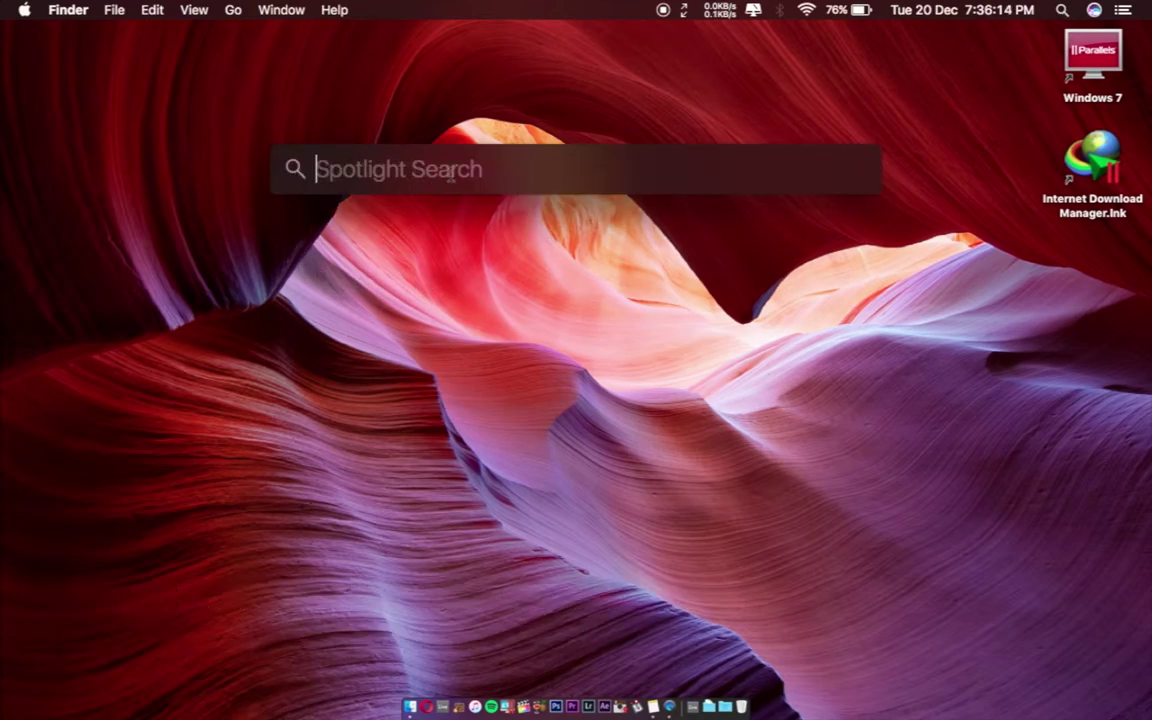
{"action": "left_click", "coordinate": [437, 226]}
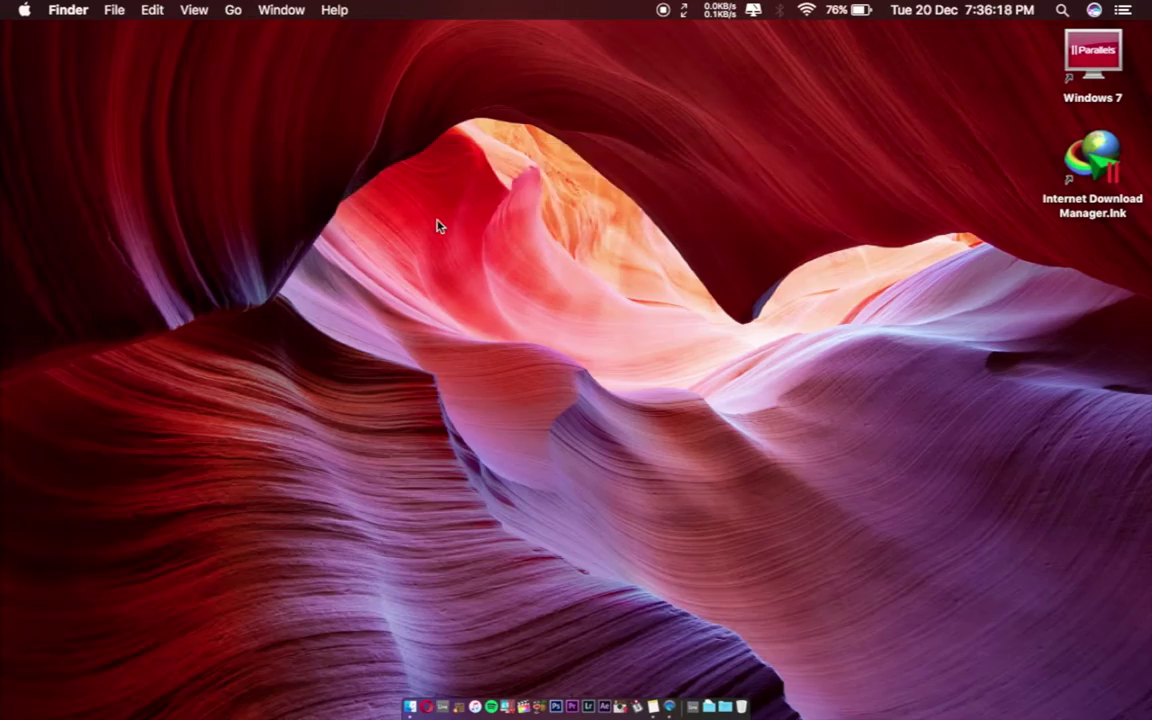
{"action": "key", "text": "super+space"}
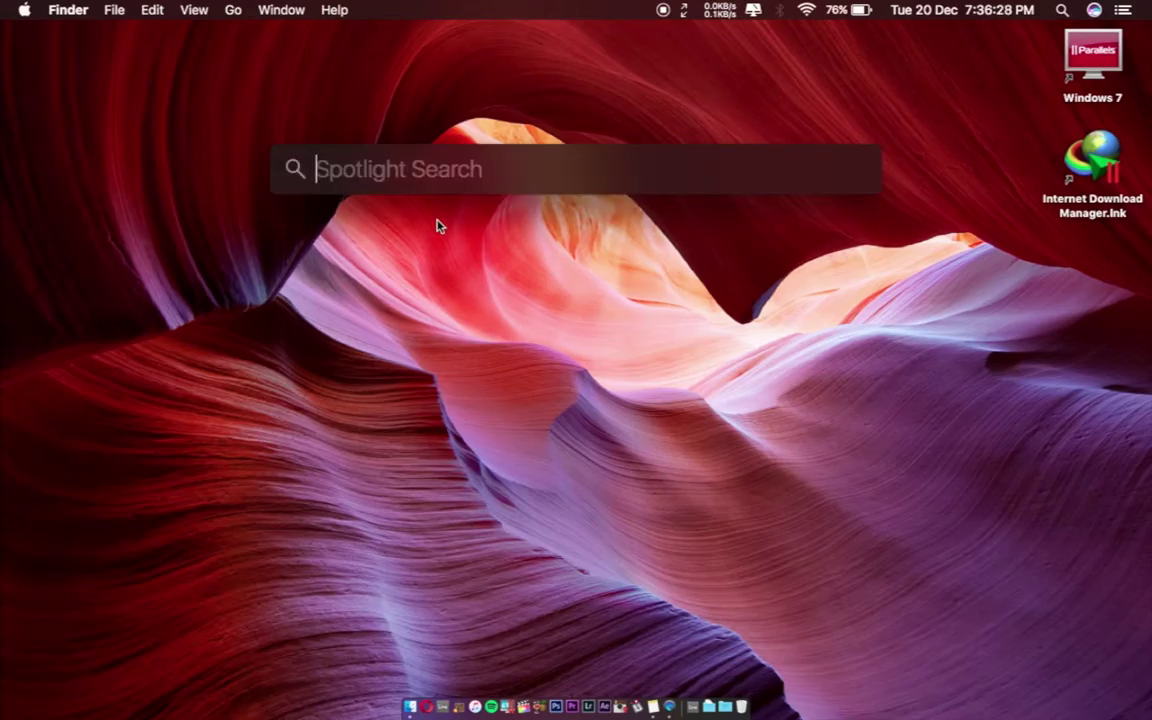
Enter 'spotify' in Spotlight so Spotify appears as the top hit.
{"action": "type", "text": "spo"}
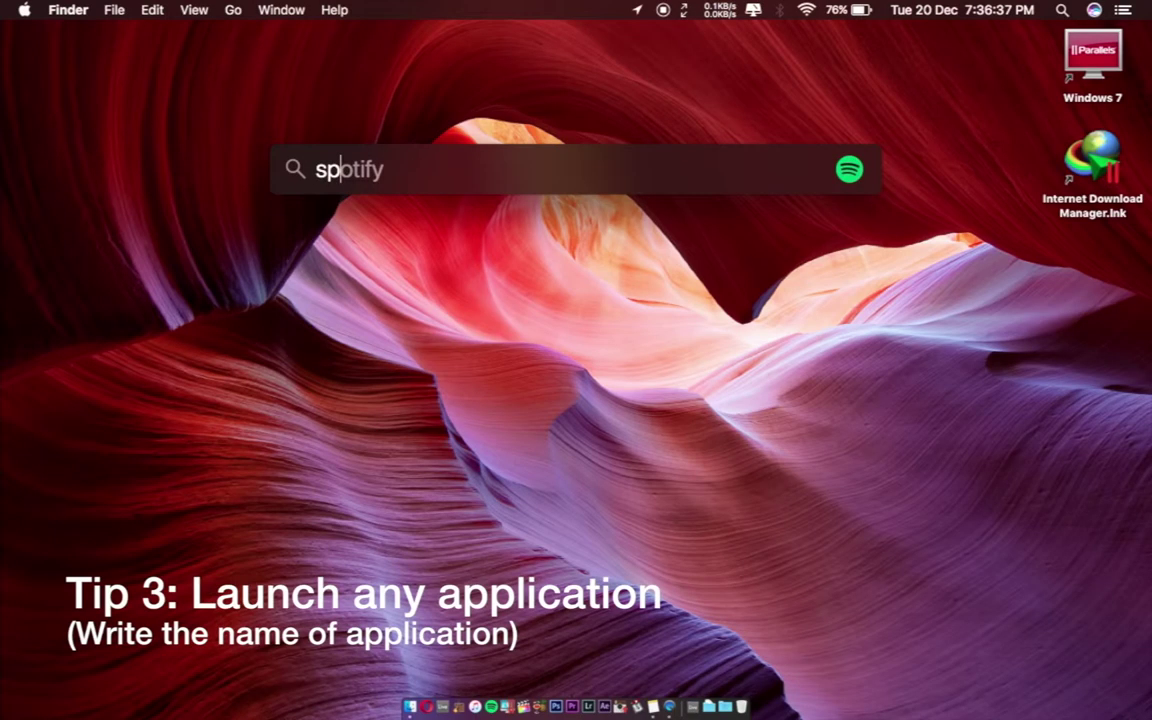
{"action": "type", "text": "tify"}
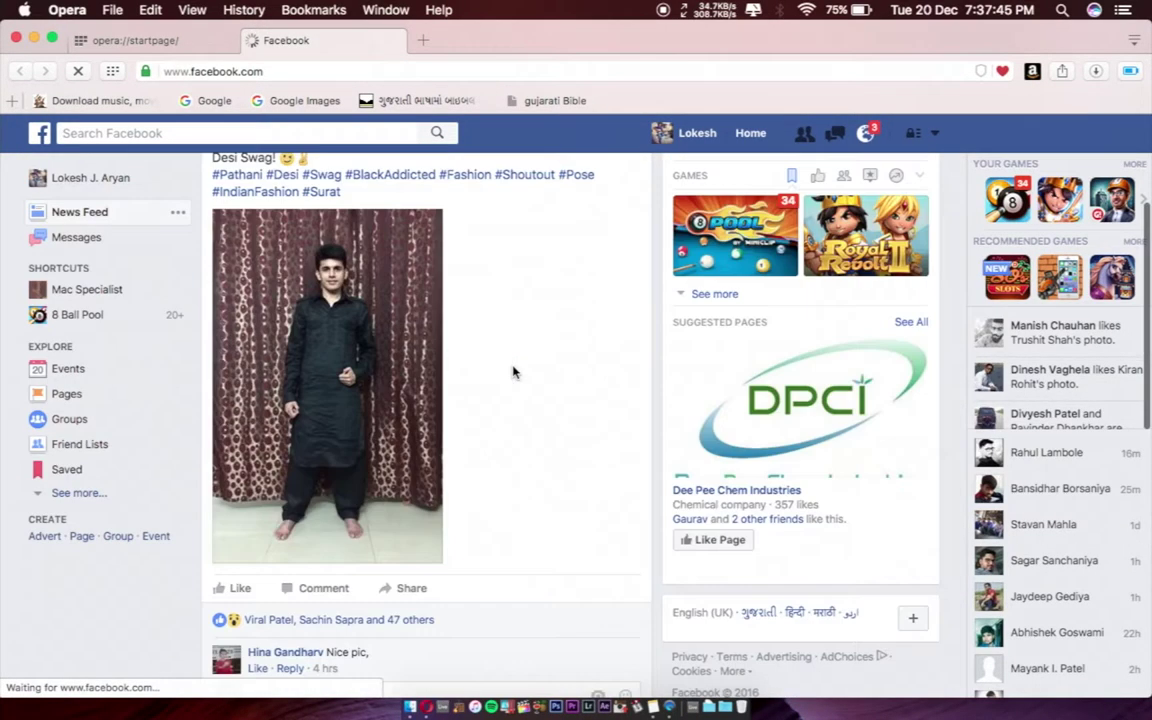
Go to the Mac Specialist page from Facebook's sidebar, then clear the old Spotlight query.
{"action": "left_click", "coordinate": [95, 290]}
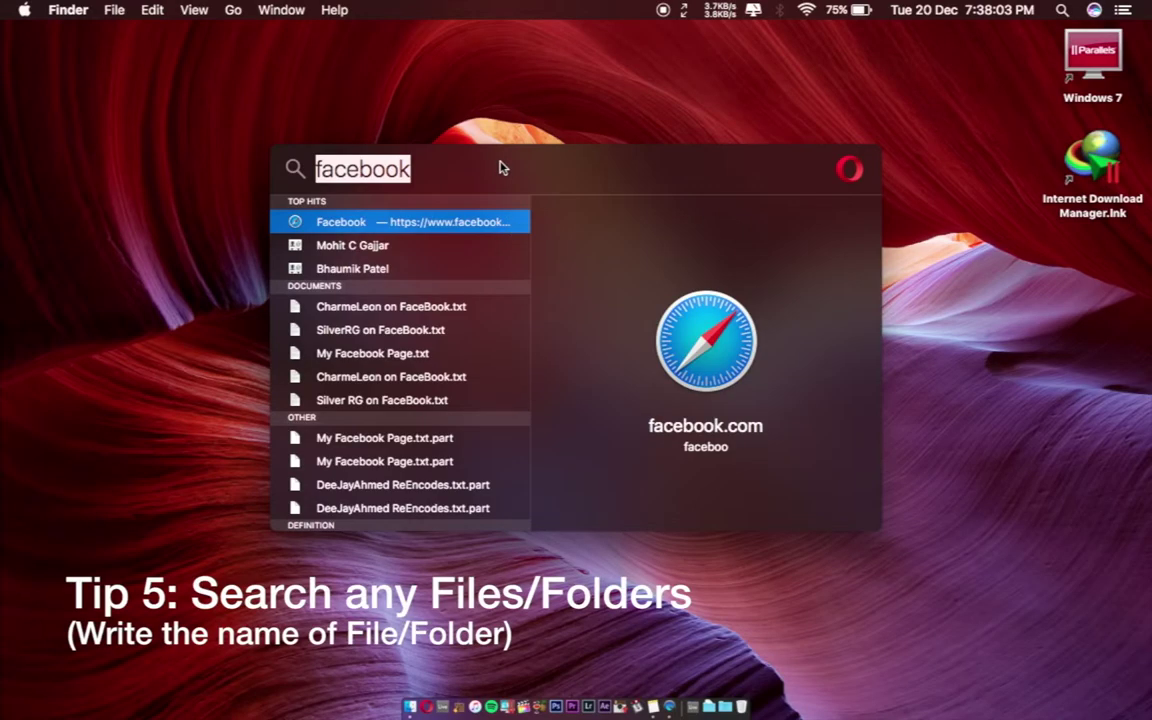
{"action": "key", "text": "BackSpace"}
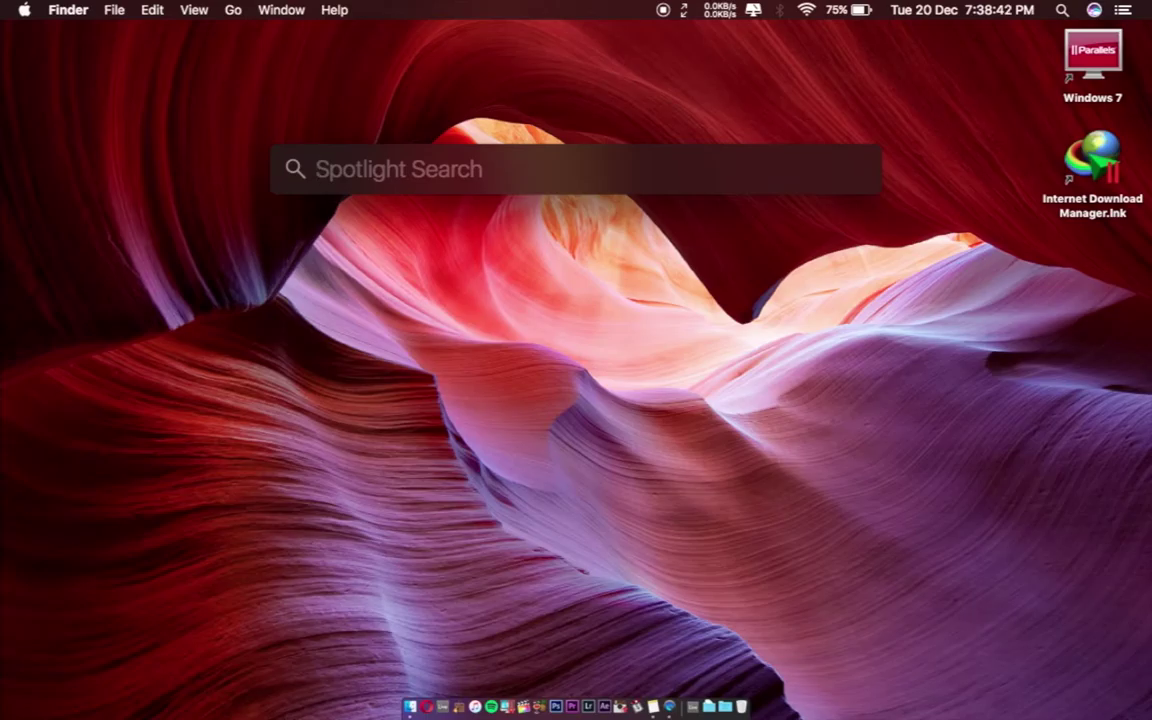
Search for 'youtube stuff' and open the YouTube Stuff folder.
{"action": "type", "text": "youtube "}
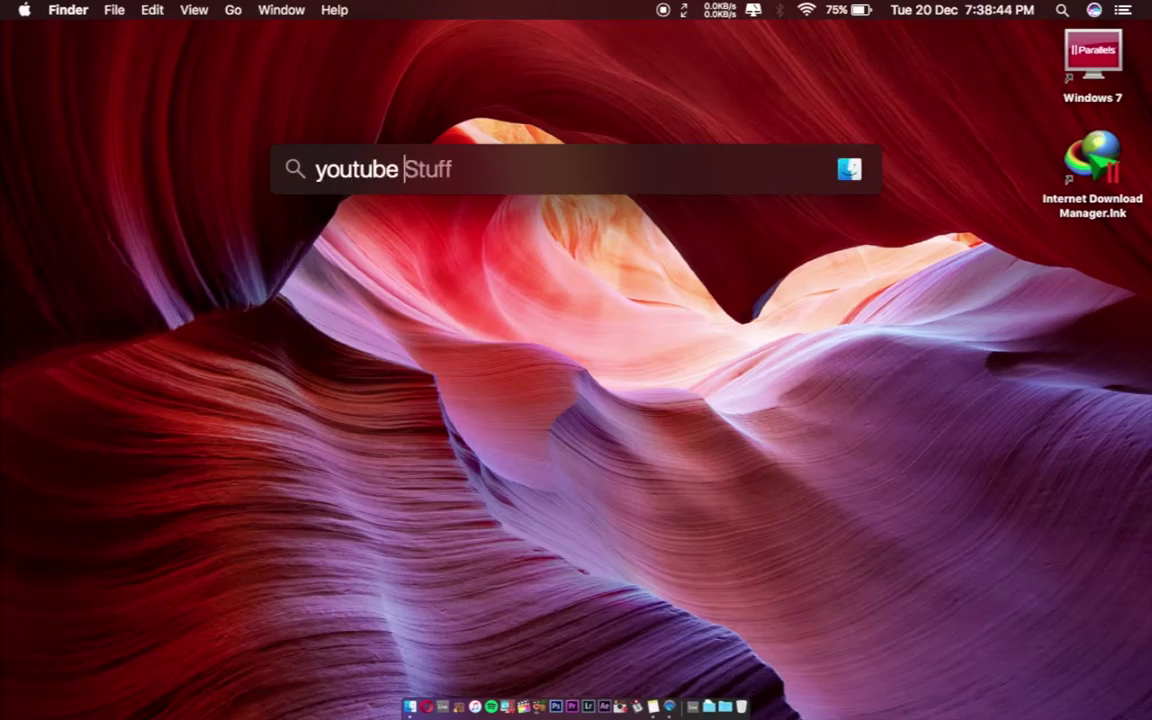
{"action": "type", "text": "sut"}
{"action": "key", "text": "BackSpace"}
{"action": "key", "text": "BackSpace"}
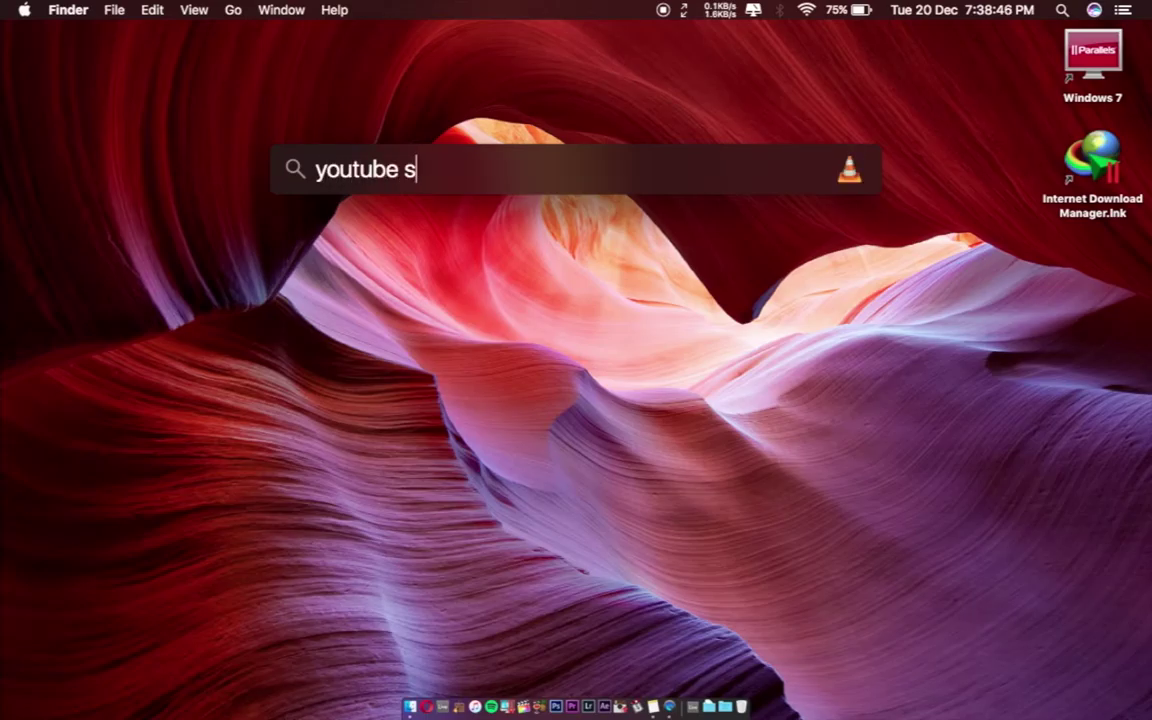
{"action": "type", "text": "tuf"}
{"action": "key", "text": "Return"}
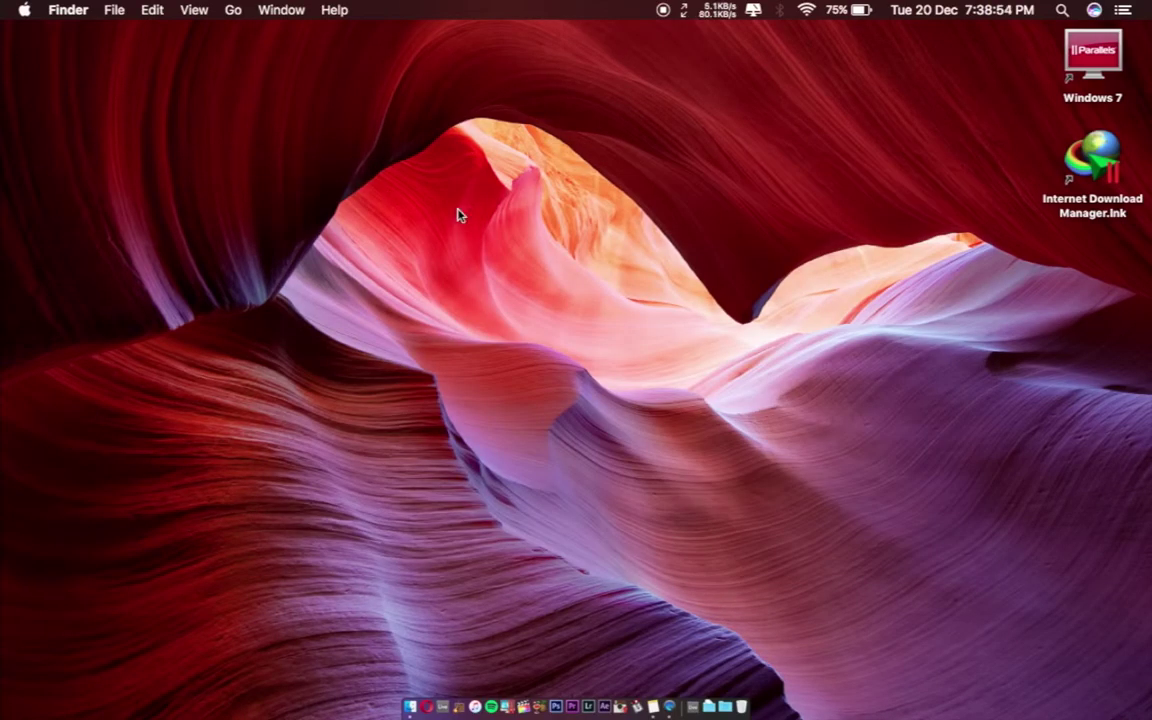
Bring back the YouTube Stuff results, scroll through its preview, and reveal the folder's storage path.
{"action": "key", "text": "super+space"}
{"action": "scroll", "coordinate": [663, 376], "scroll_direction": "down", "scroll_amount": 5}
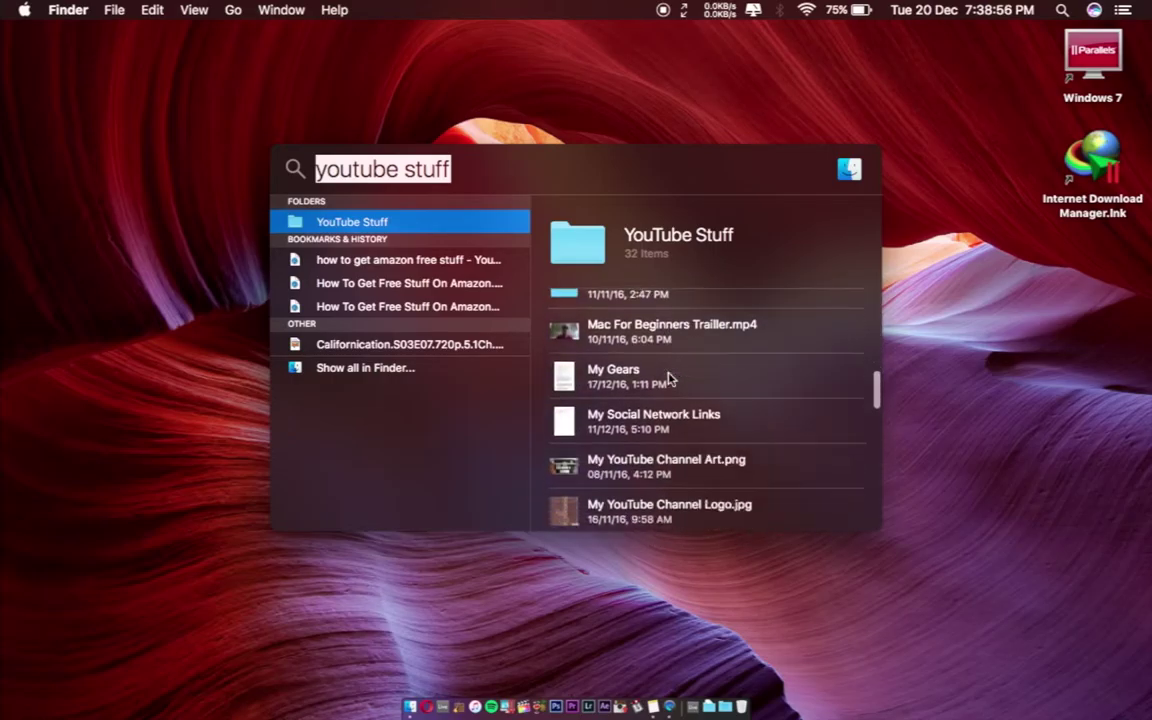
{"action": "scroll", "coordinate": [656, 330], "scroll_direction": "up", "scroll_amount": 5}
{"action": "scroll", "coordinate": [660, 360], "scroll_direction": "down", "scroll_amount": 3}
{"action": "scroll", "coordinate": [660, 358], "scroll_direction": "up", "scroll_amount": 3}
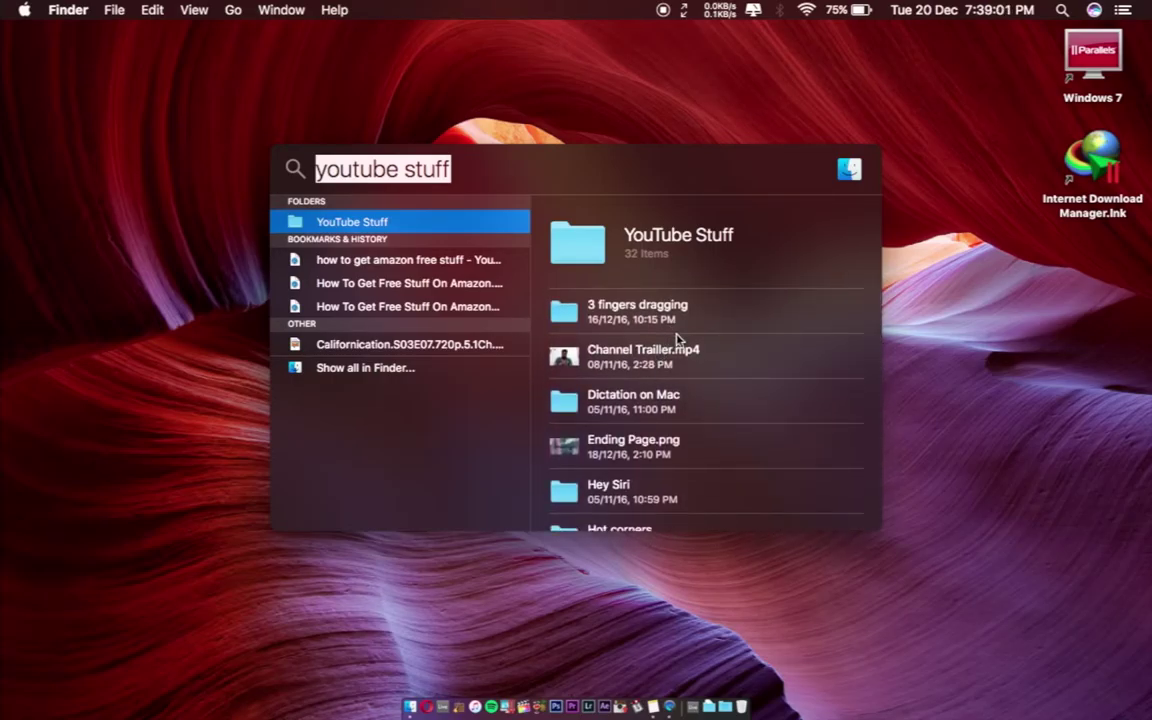
{"action": "scroll", "coordinate": [666, 370], "scroll_direction": "down", "scroll_amount": 10}
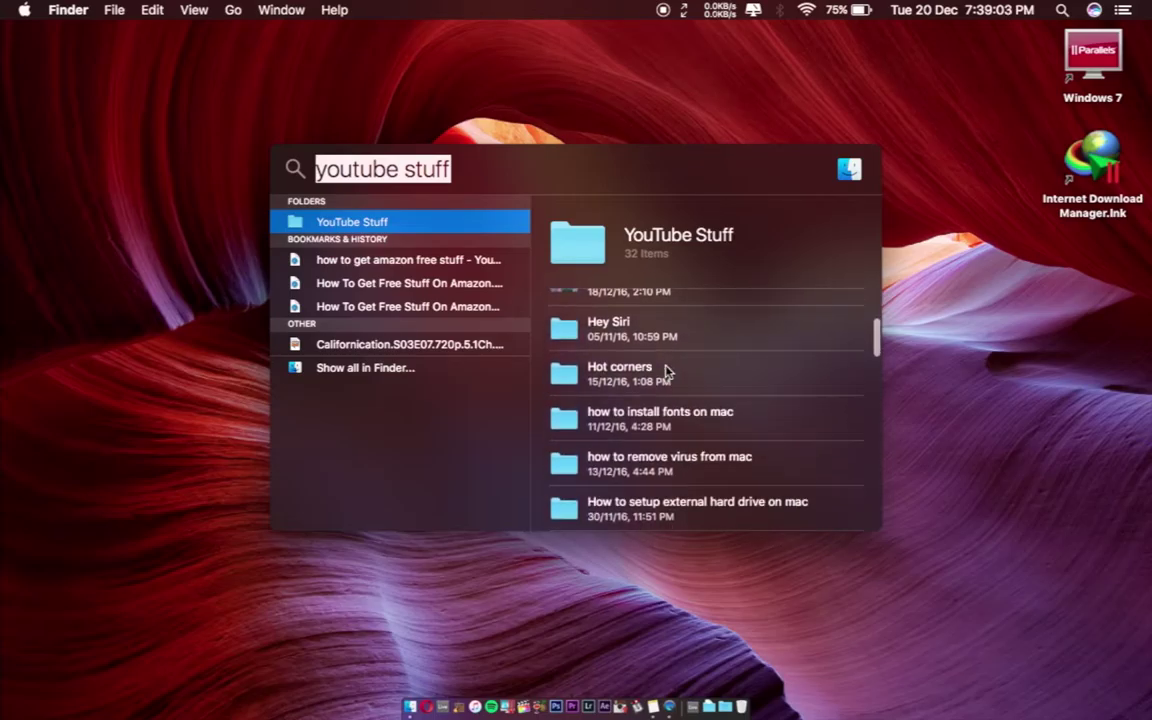
{"action": "scroll", "coordinate": [666, 370], "scroll_direction": "down", "scroll_amount": 10}
{"action": "scroll", "coordinate": [666, 370], "scroll_direction": "up", "scroll_amount": 15}
{"action": "scroll", "coordinate": [666, 370], "scroll_direction": "down", "scroll_amount": 15}
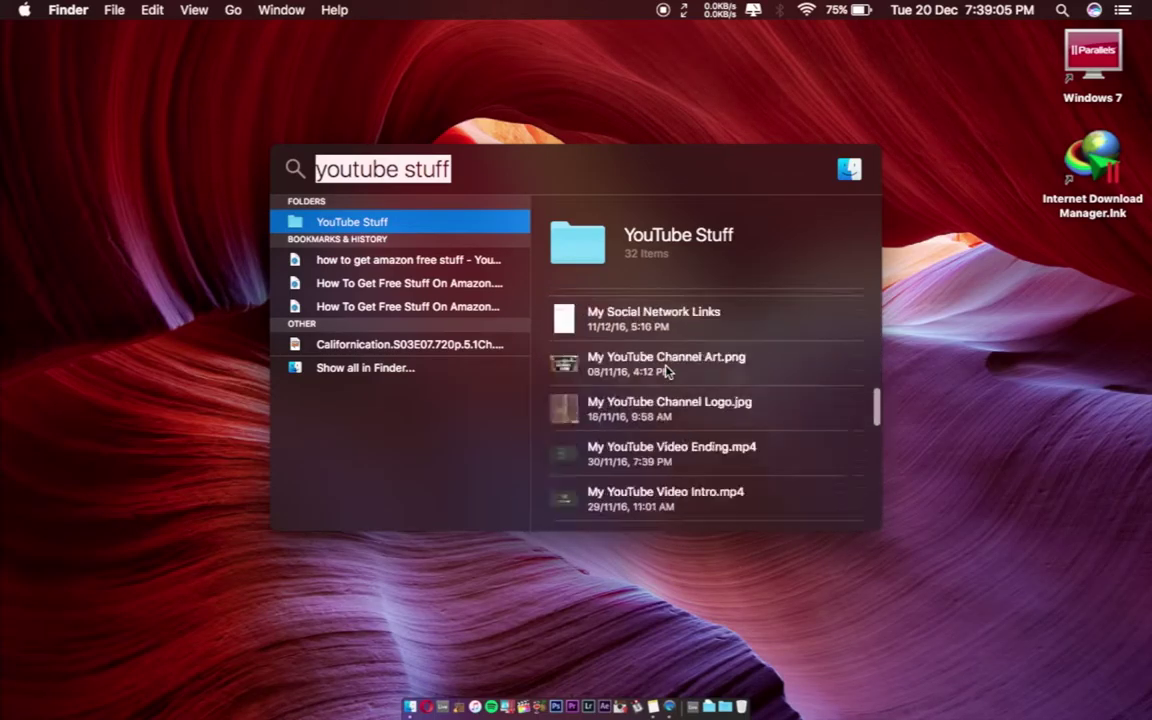
{"action": "scroll", "coordinate": [668, 372], "scroll_direction": "up", "scroll_amount": 15}
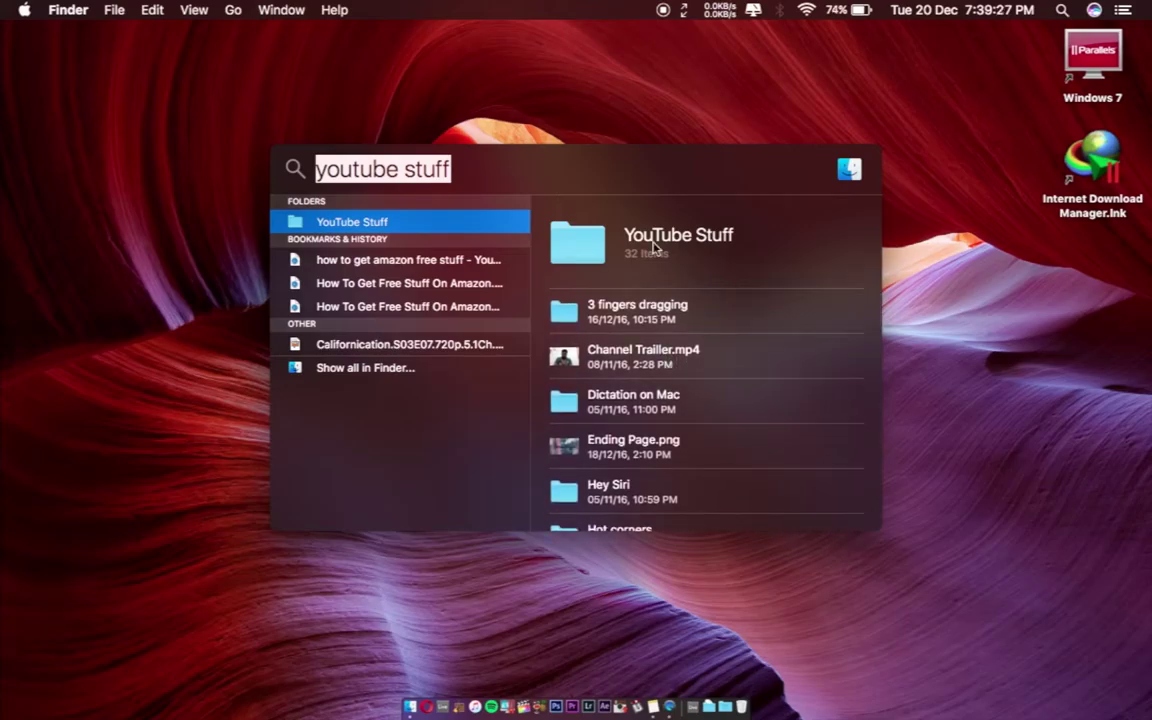
{"action": "key", "text": "super"}
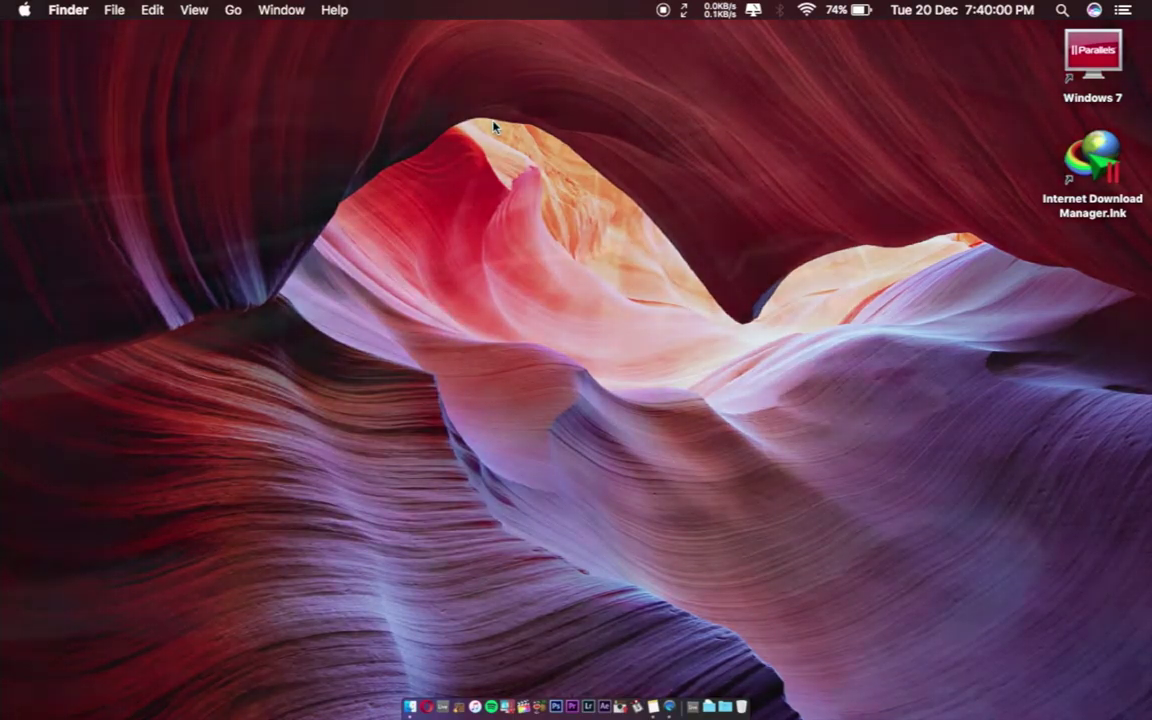
Calculate 3*9 in Spotlight, getting 27.
{"action": "key", "text": "super+space"}
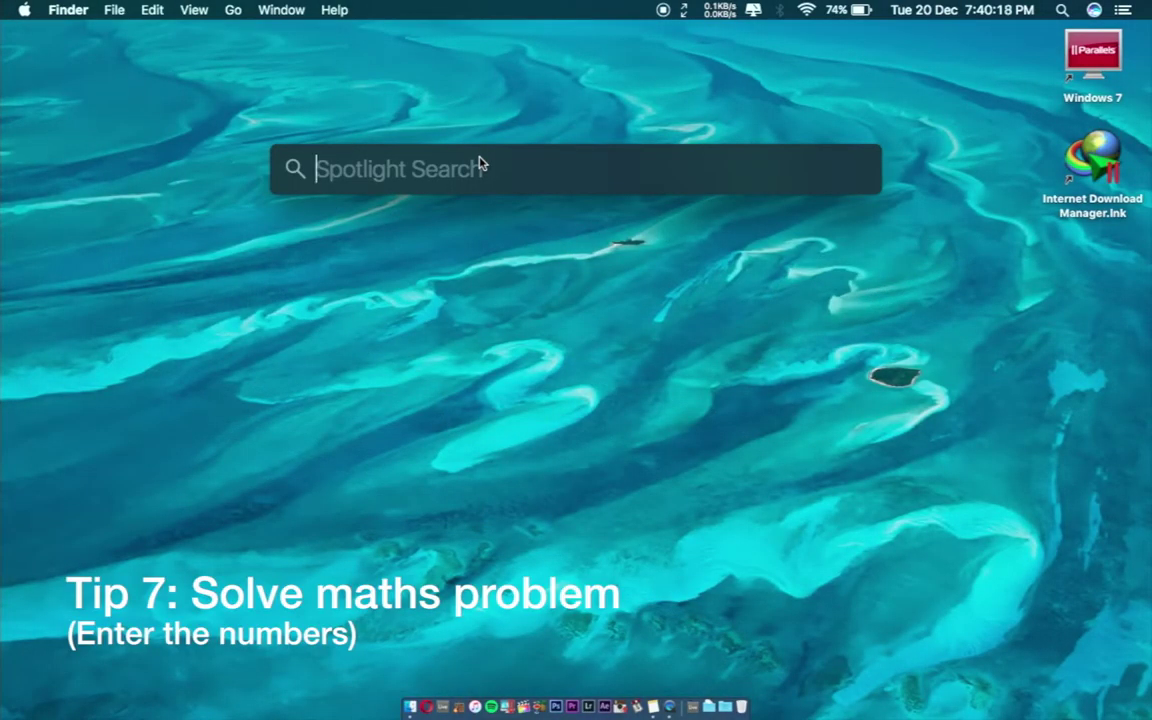
{"action": "type", "text": "38"}
{"action": "key", "text": "BackSpace"}
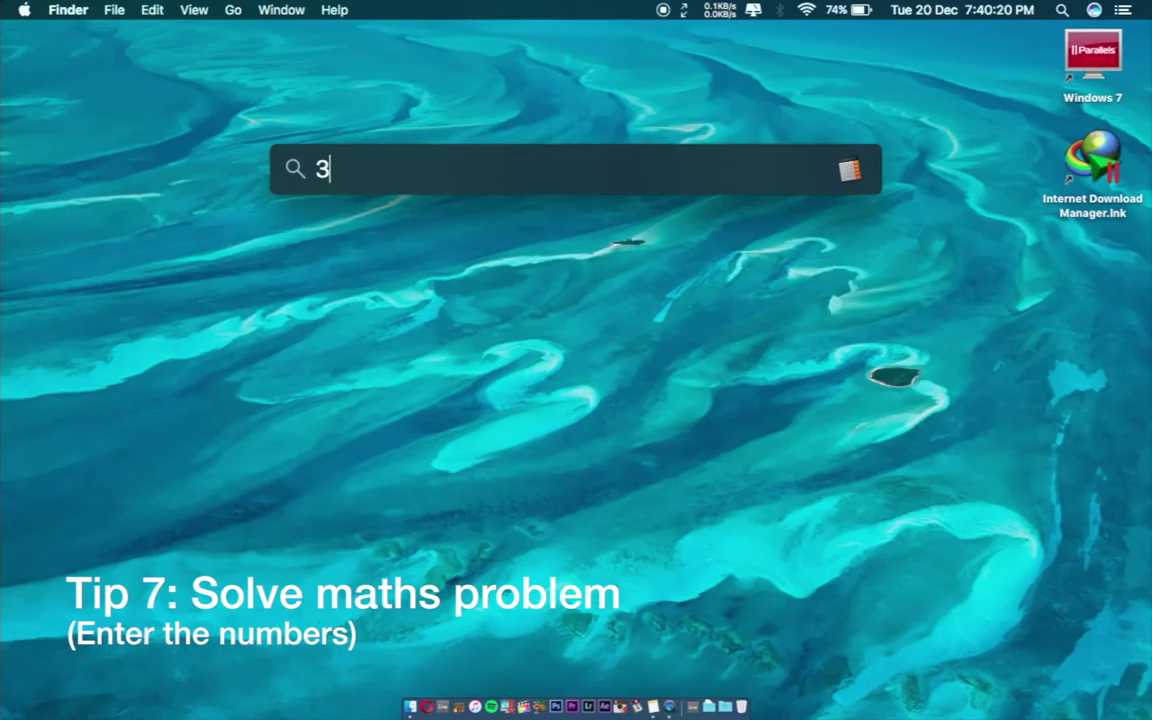
{"action": "type", "text": "*9"}
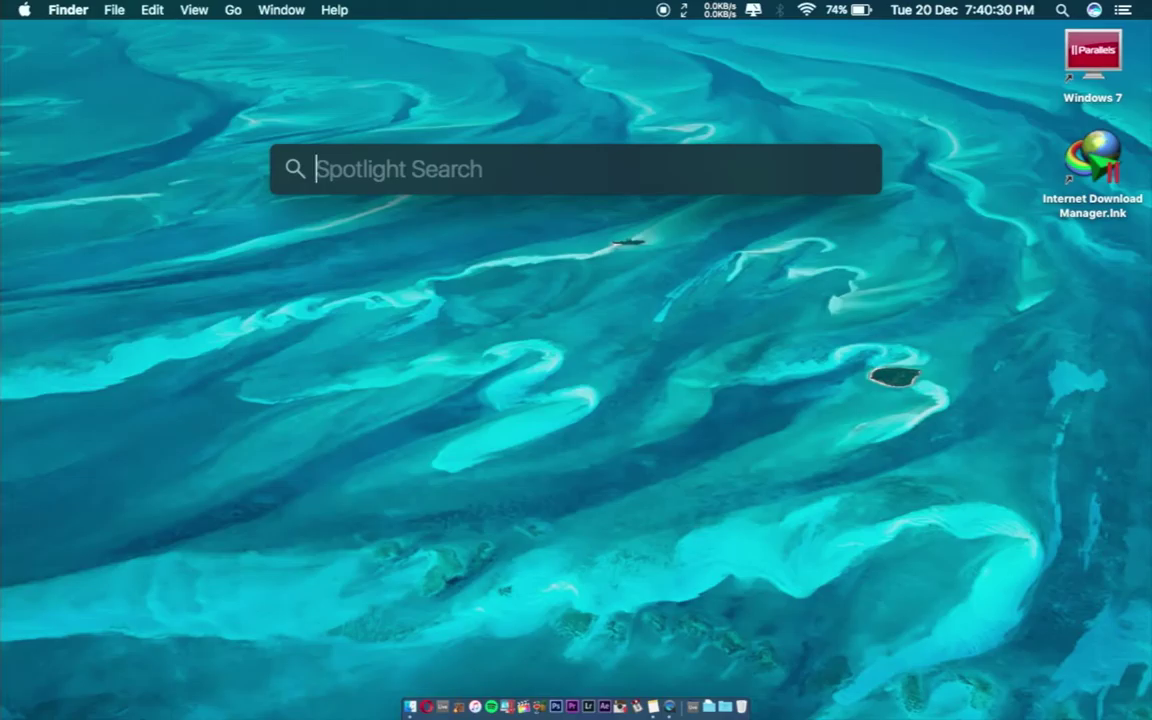
Calculate 34-12 for 22, then bring Spotlight back and erase the sum.
{"action": "type", "text": "34-12"}
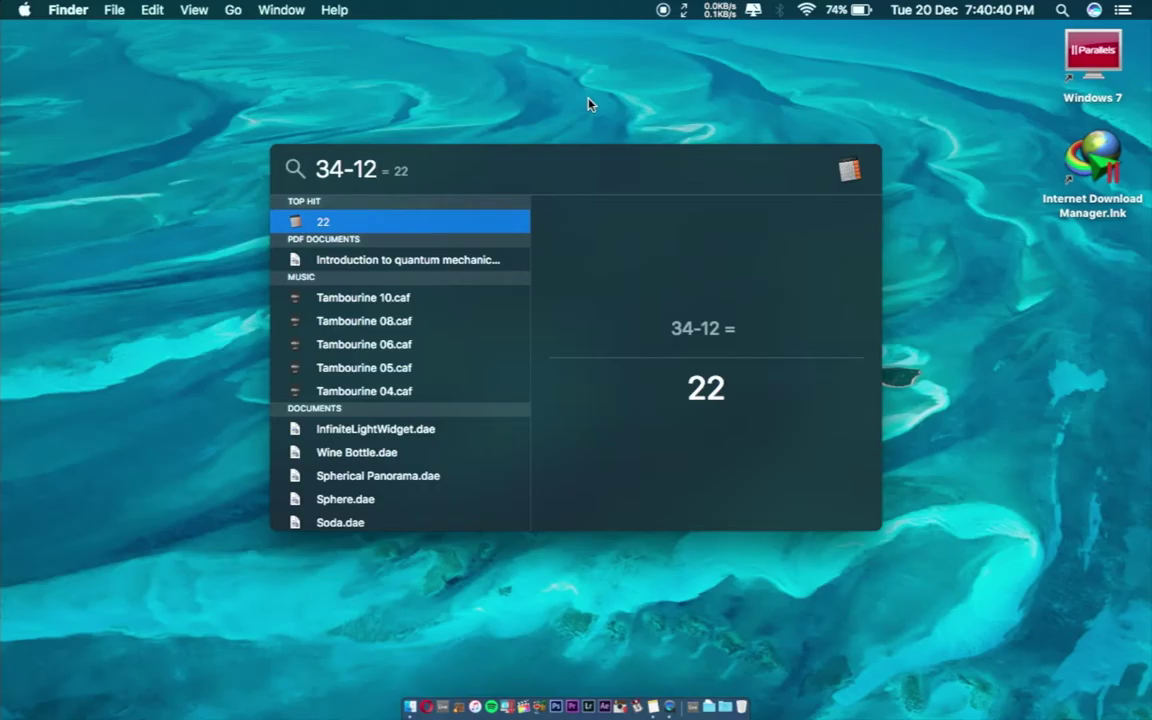
{"action": "key", "text": "super+space"}
{"action": "key", "text": "super+space"}
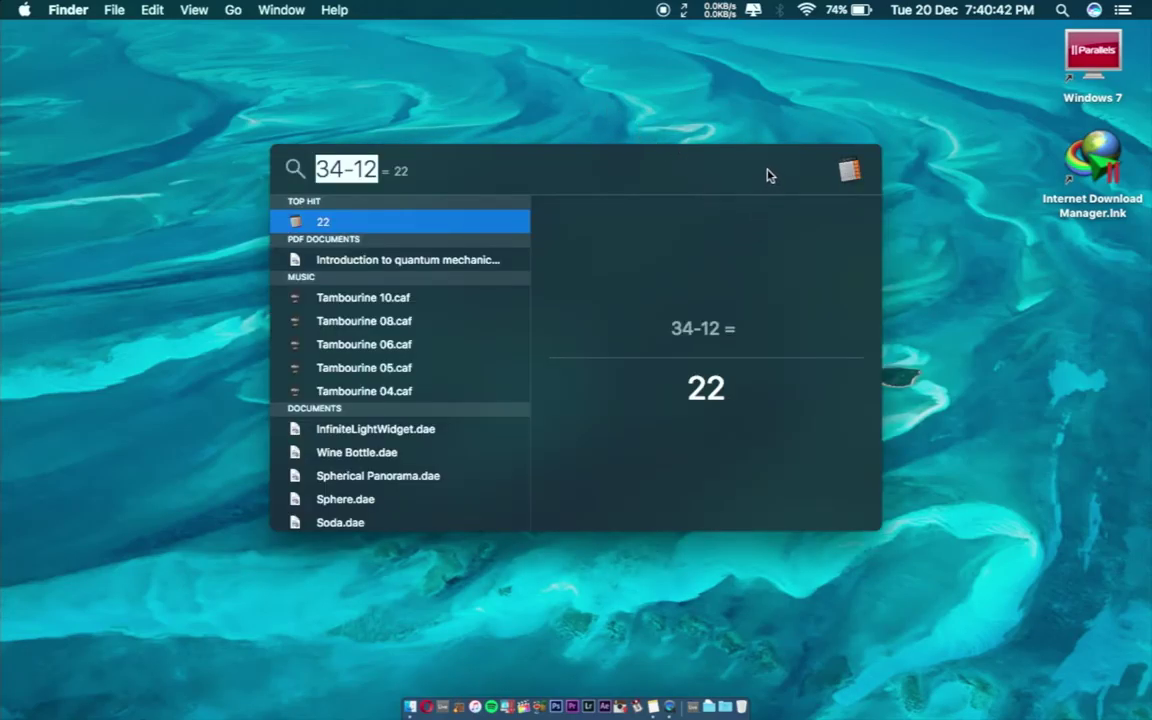
{"action": "key", "text": "BackSpace"}
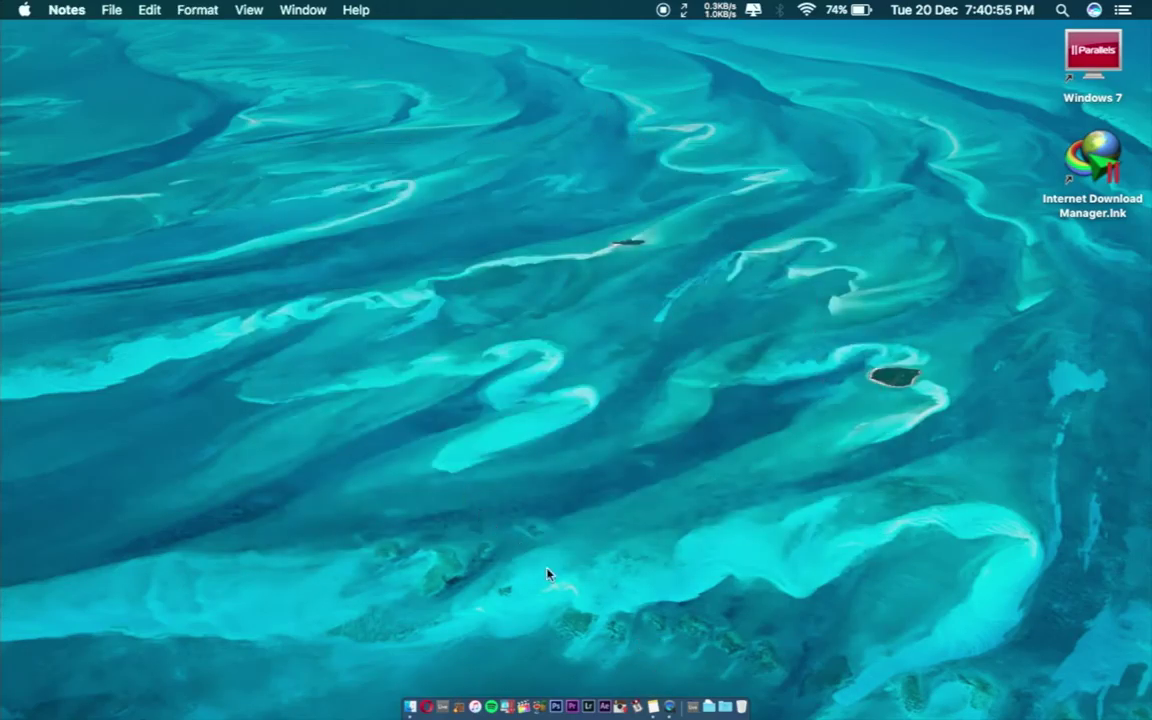
Filter Spotlight to image files with the query 'kind:image cover'.
{"action": "left_click", "coordinate": [548, 574]}
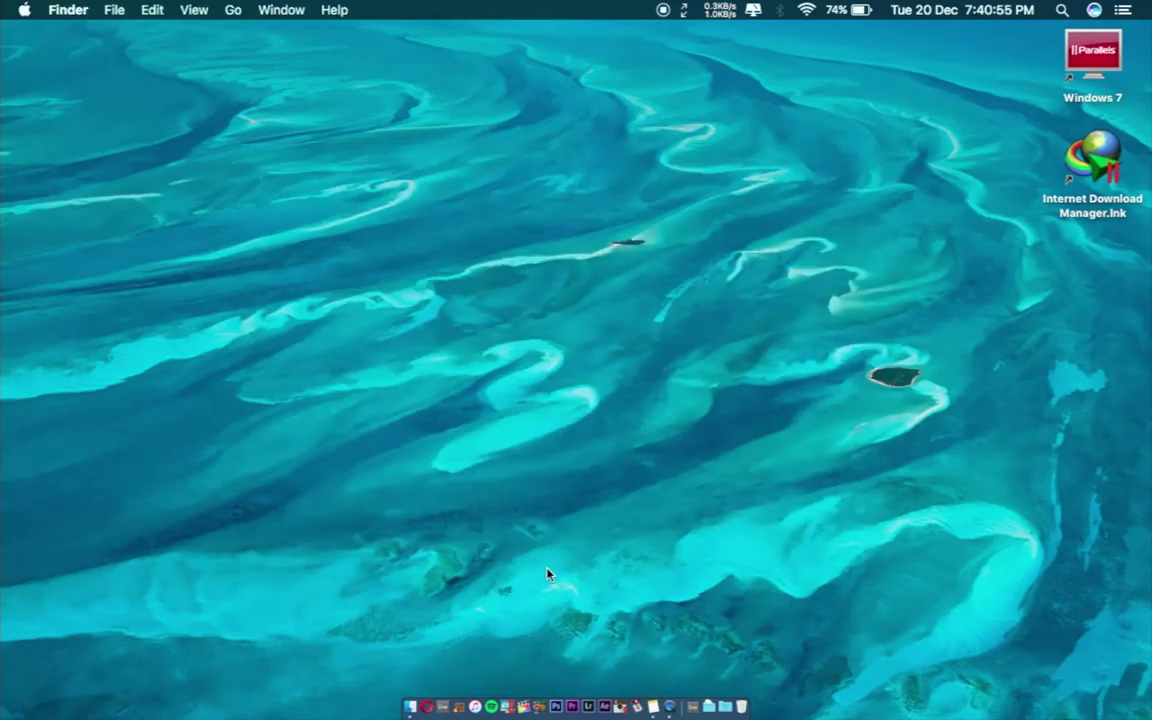
{"action": "key", "text": "super+space"}
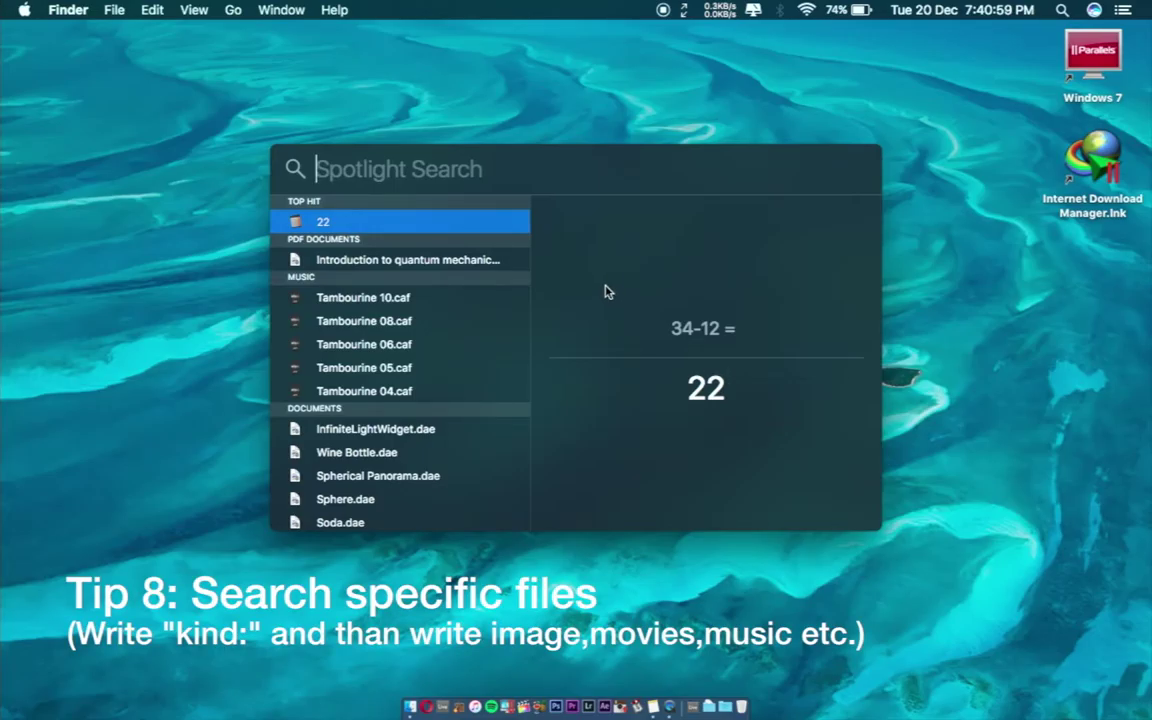
{"action": "type", "text": "kin"}
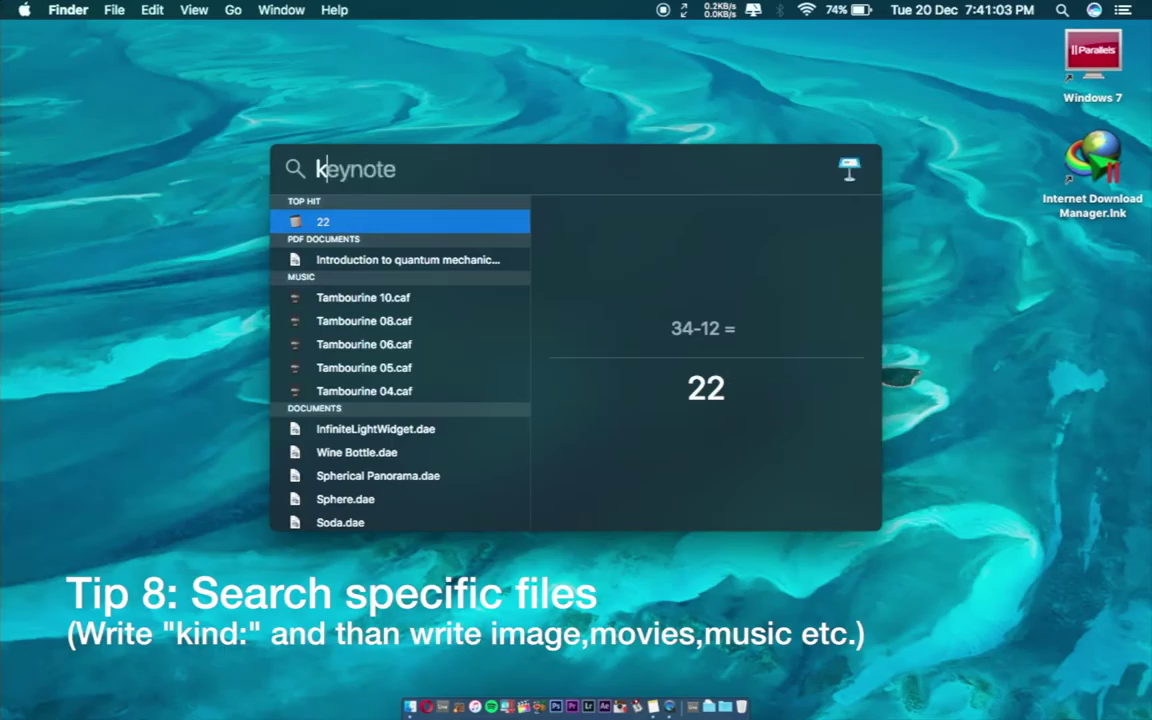
{"action": "type", "text": "d:"}
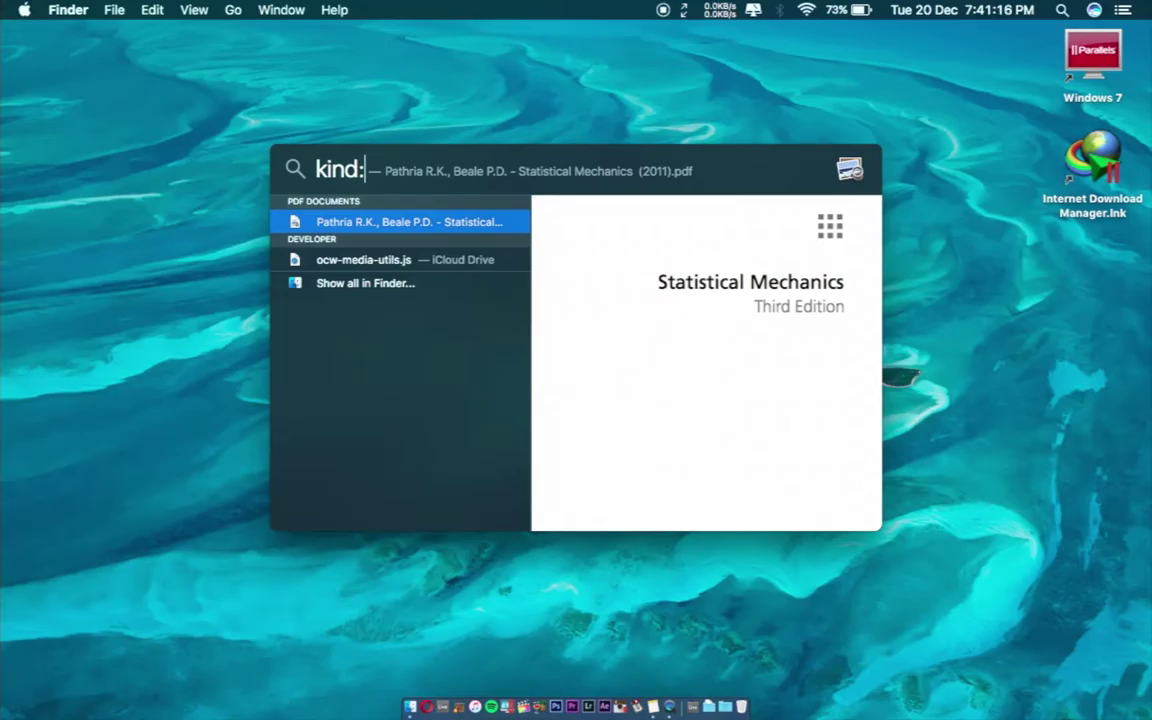
{"action": "type", "text": "image"}
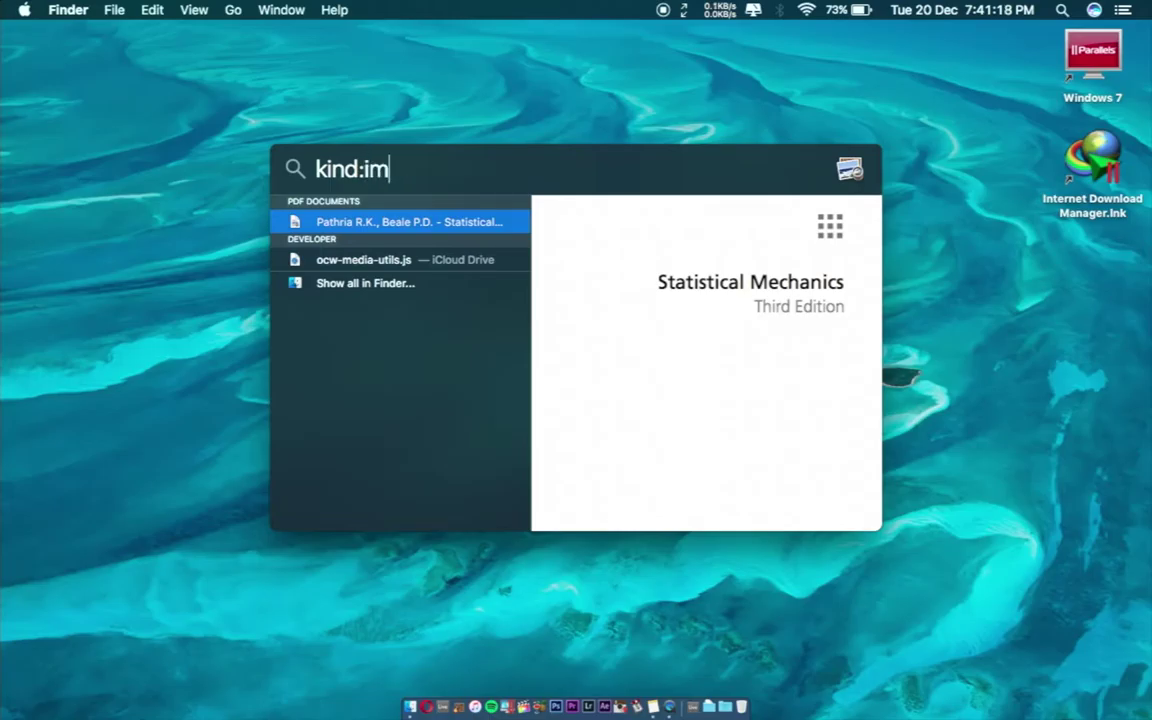
{"action": "type", "text": "cover"}
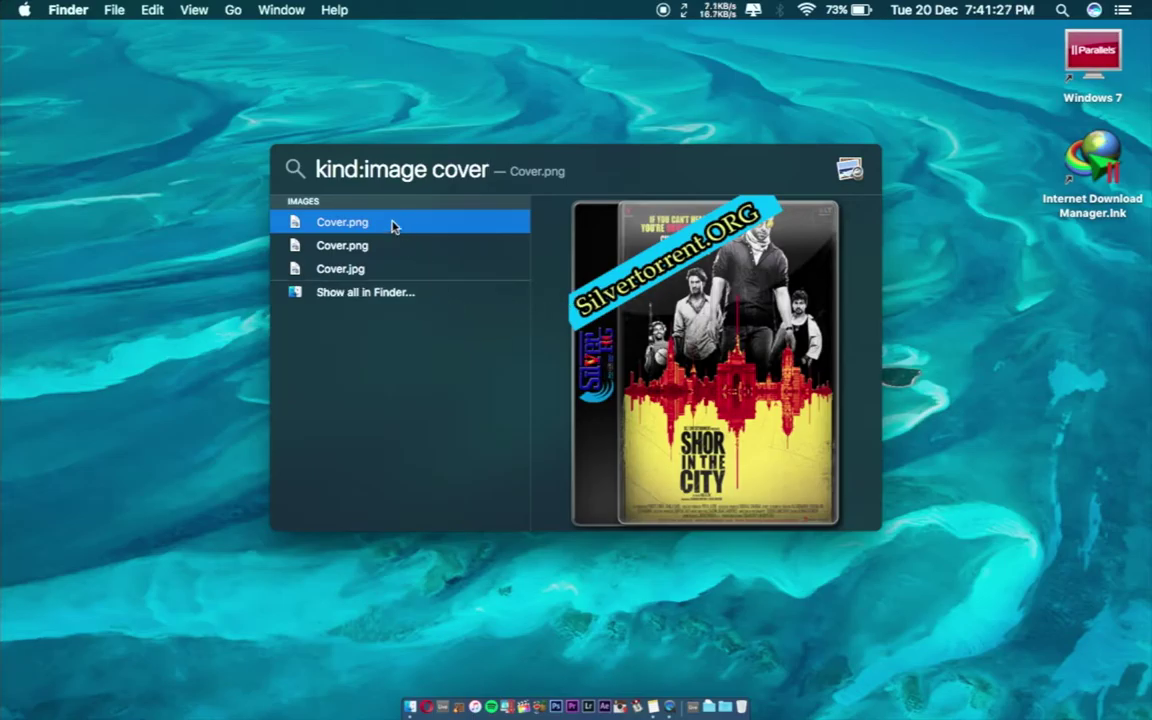
Preview each Cover.png and Cover.jpg result in turn.
{"action": "left_click", "coordinate": [337, 244]}
{"action": "key", "text": "Up"}
{"action": "key", "text": "Down"}
{"action": "key", "text": "Down"}
{"action": "key", "text": "Up"}
{"action": "key", "text": "Up"}
{"action": "key", "text": "Down"}
{"action": "key", "text": "Down"}
{"action": "key", "text": "Up"}
{"action": "key", "text": "Up"}
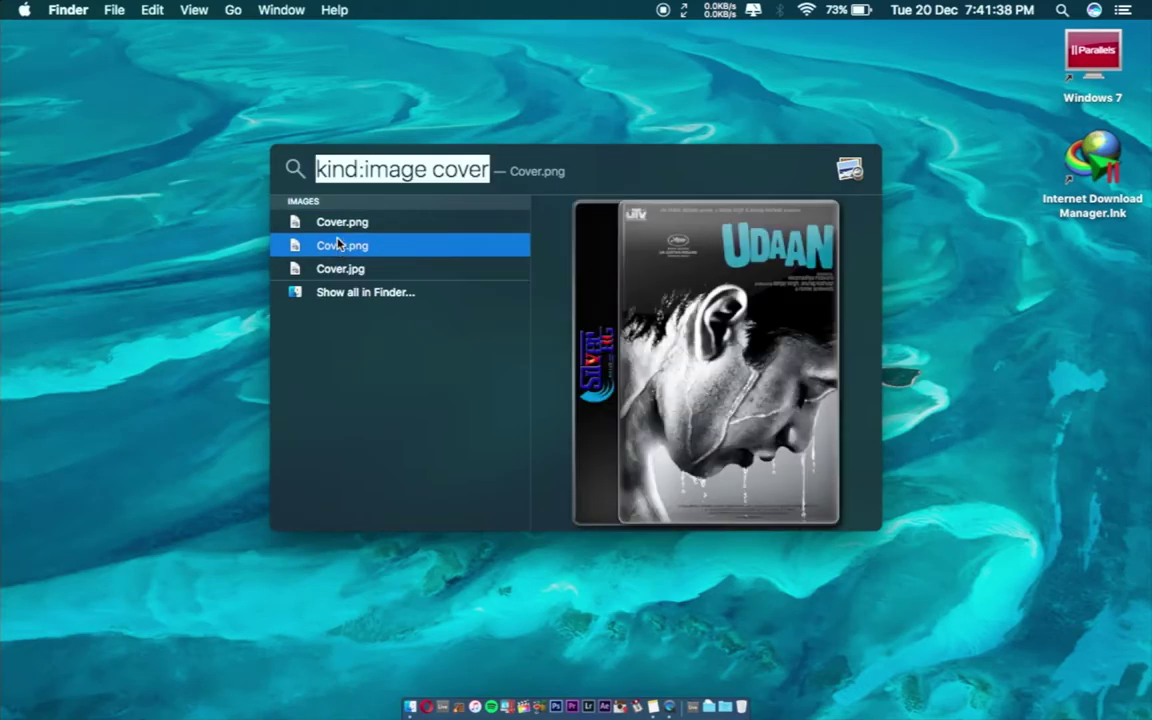
{"action": "key", "text": "Down"}
{"action": "key", "text": "Down"}
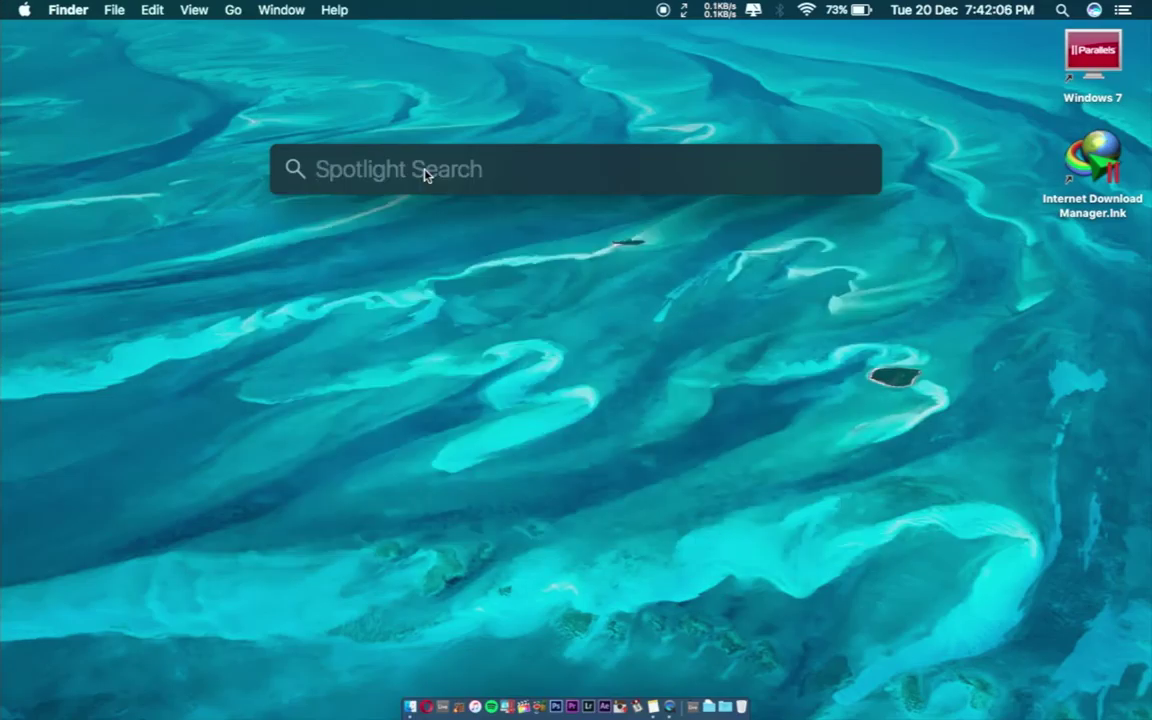
Convert $100 to other currencies, seeing 6,804.9 Indian Rupees, then erase the query and minimise Notes.
{"action": "type", "text": "$100"}
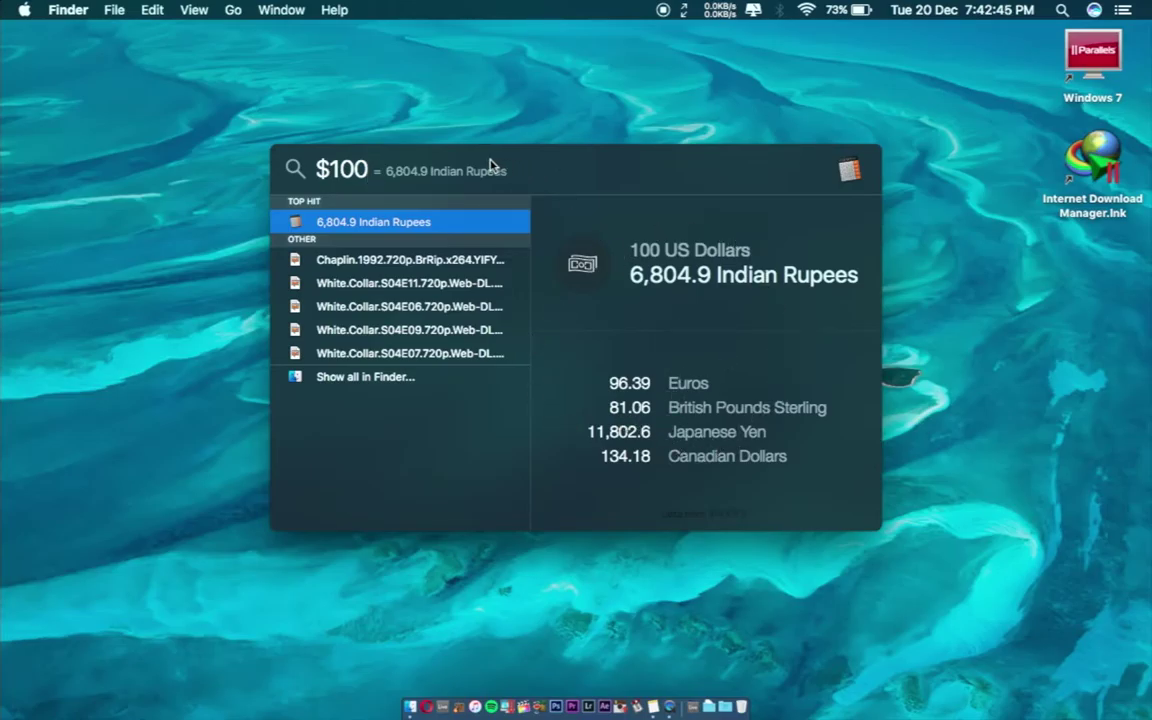
{"action": "key", "text": "BackSpace"}
{"action": "key", "text": "BackSpace"}
{"action": "key", "text": "BackSpace"}
{"action": "key", "text": "BackSpace"}
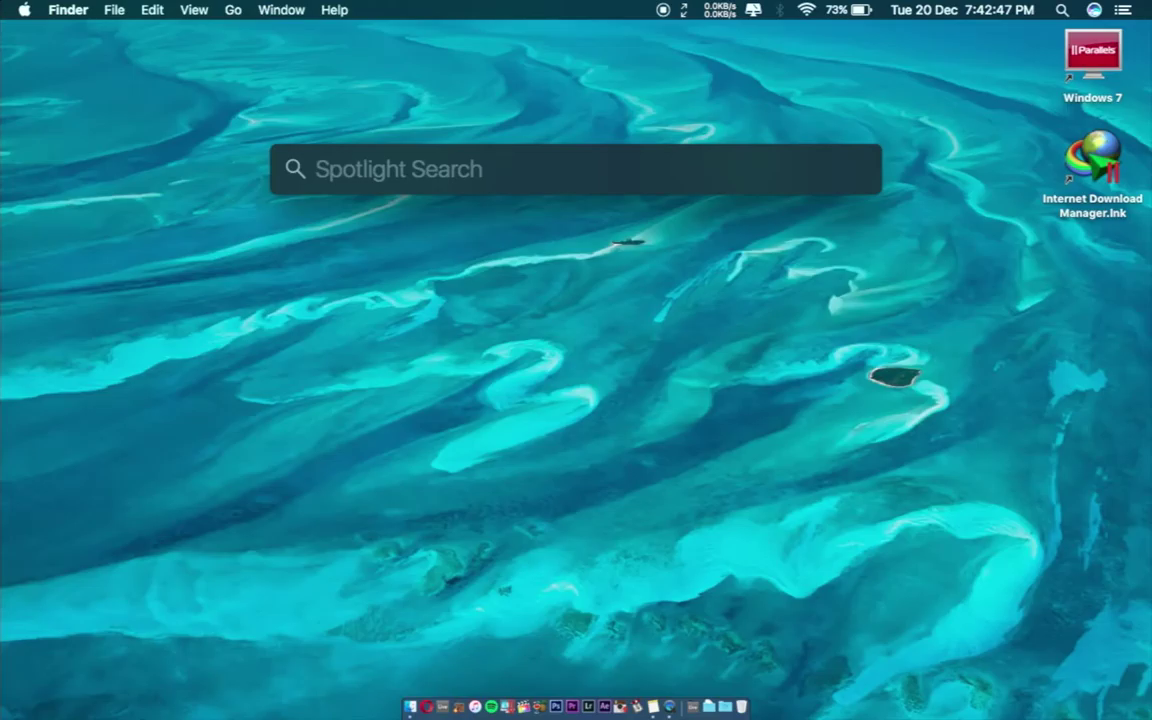
{"action": "left_click", "coordinate": [127, 115]}
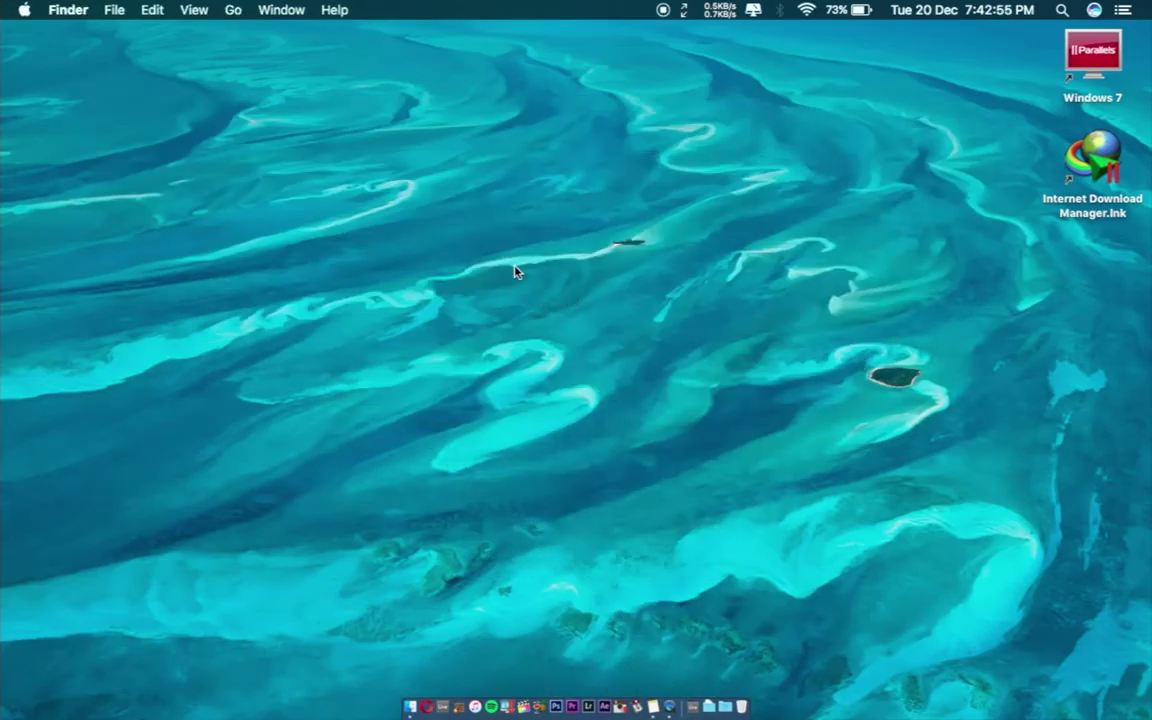
Search Spotlight for the contact's name to show their contact card, then close the search.
{"action": "key", "text": "super+space"}
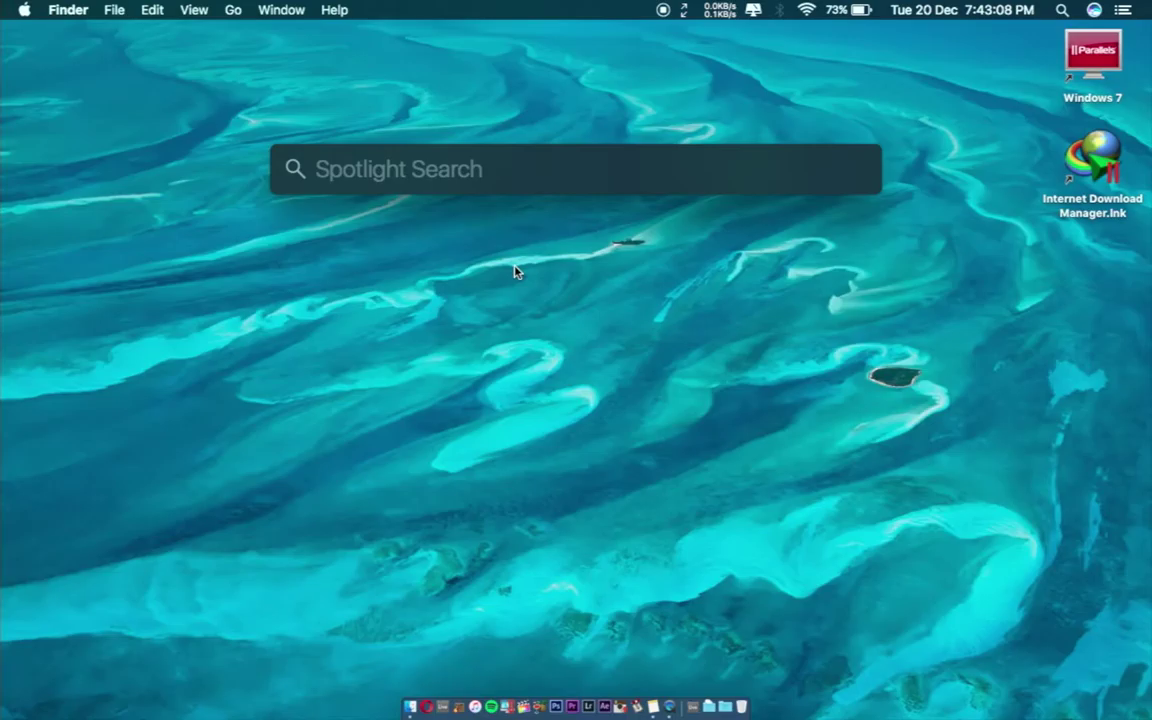
{"action": "type", "text": "l"}
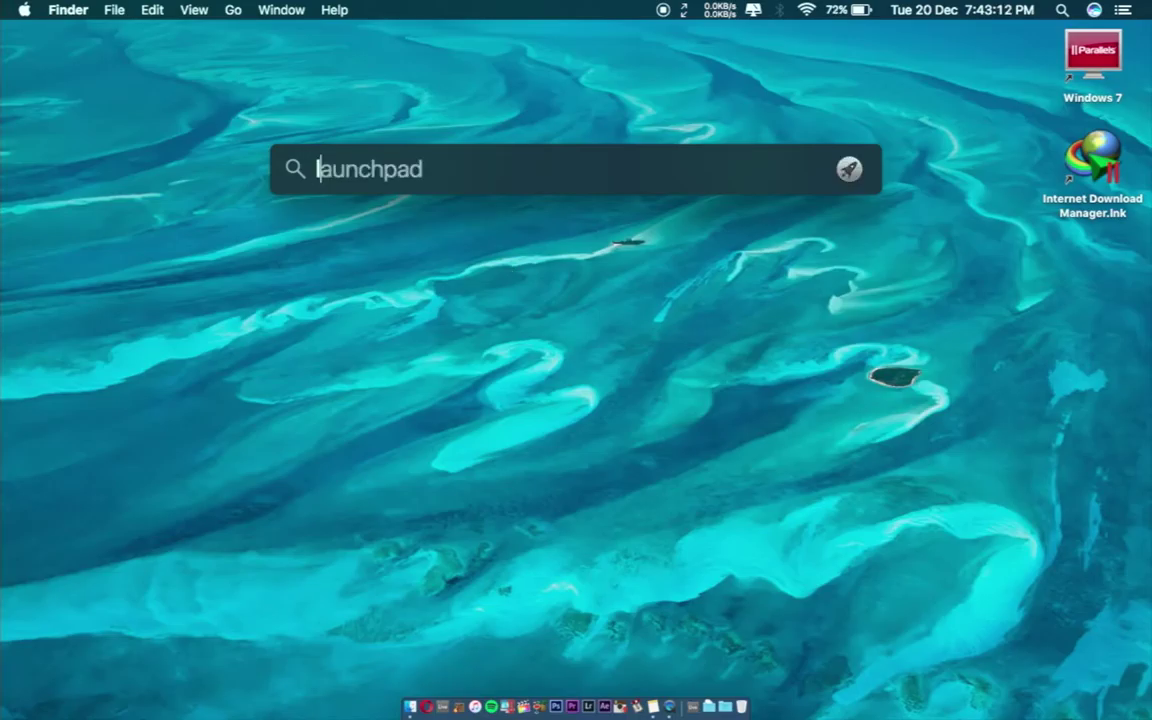
{"action": "type", "text": "okesh"}
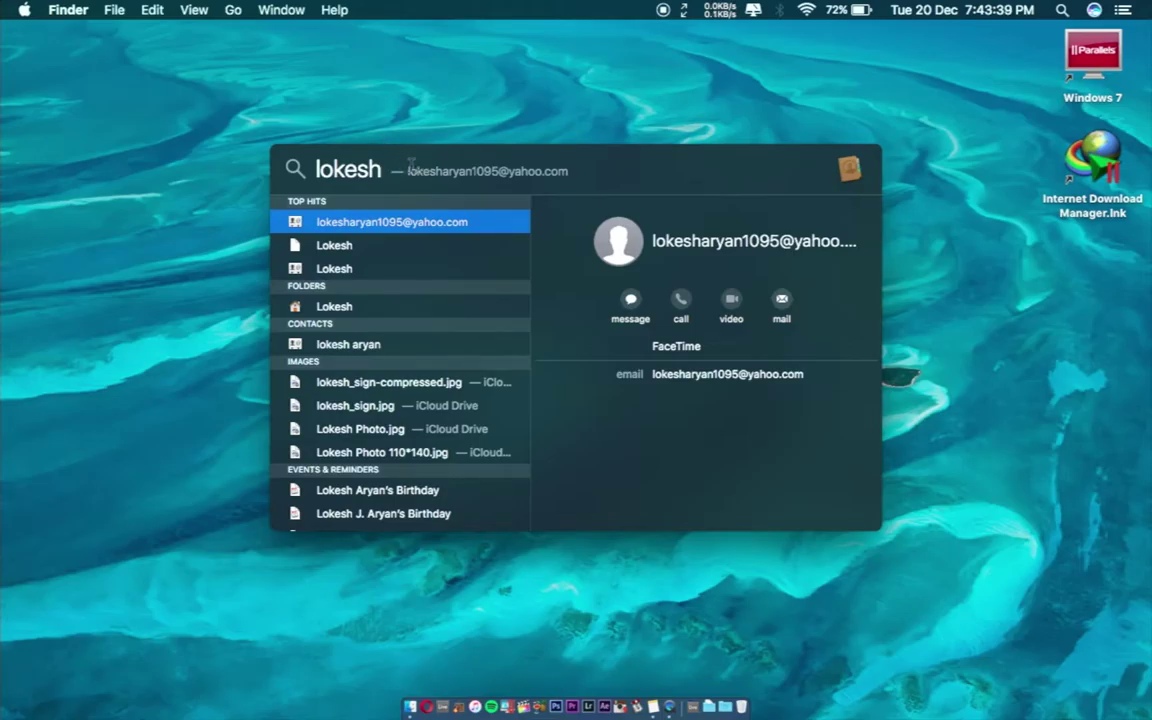
{"action": "key", "text": "Escape"}
{"action": "key", "text": "Escape"}
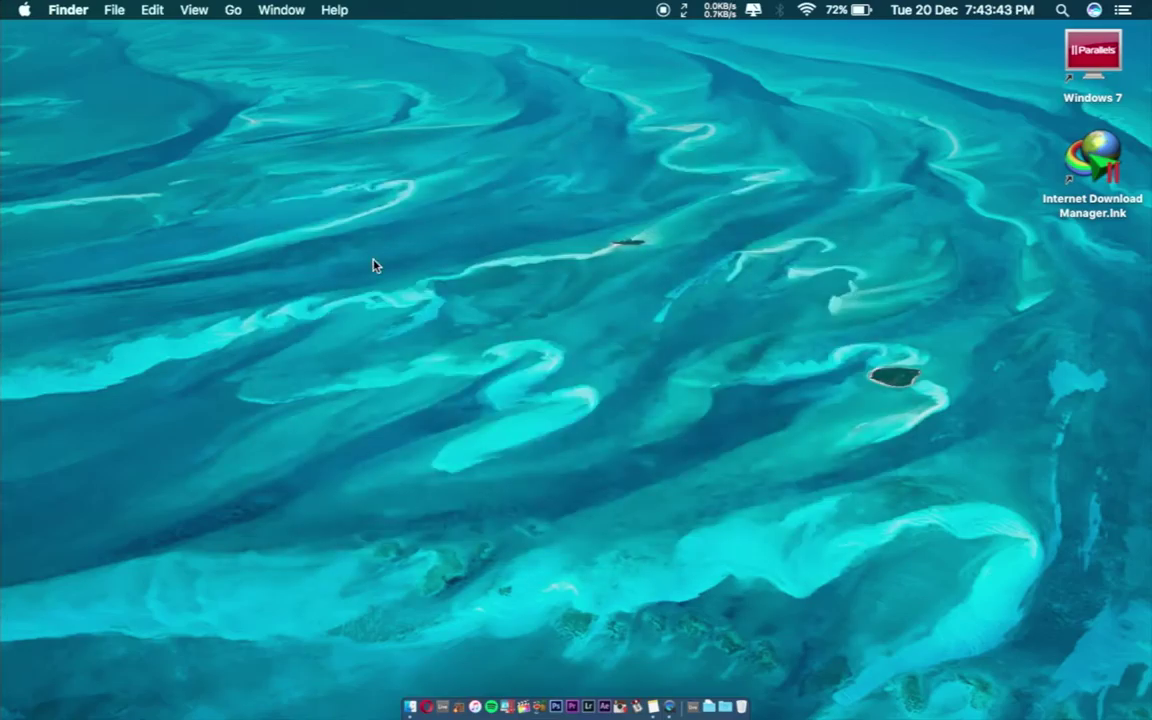